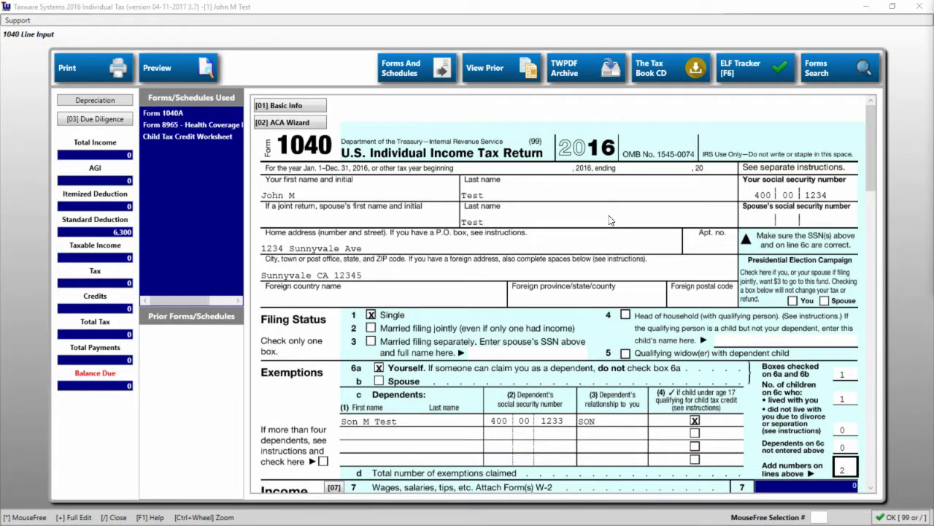
View the Wages input screen for line 7 of Form 1040, then return to the 1040 line input
scroll(395, 211, "down", 4)
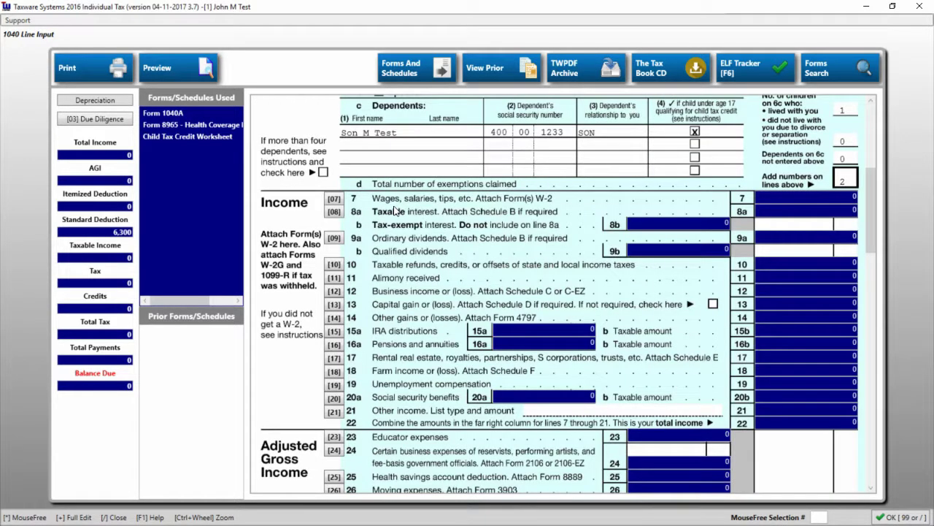
left_click(334, 199)
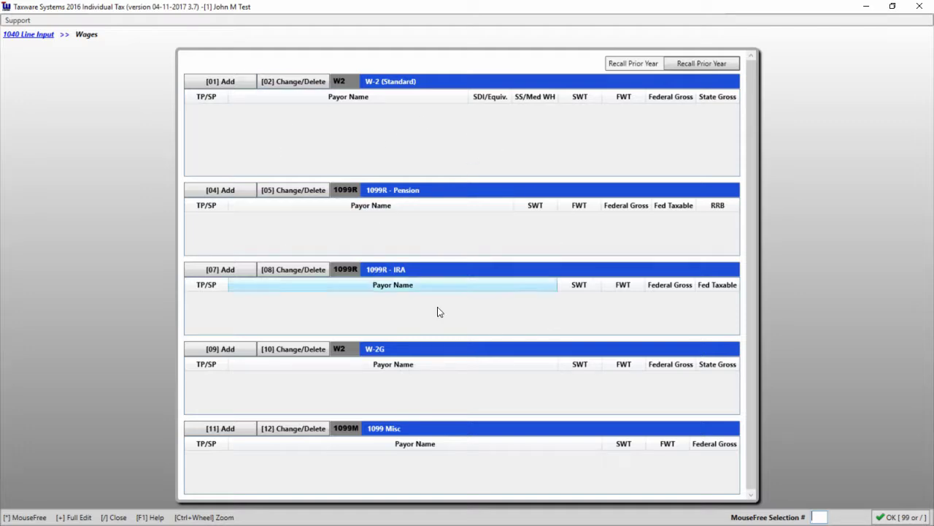
left_click(897, 518)
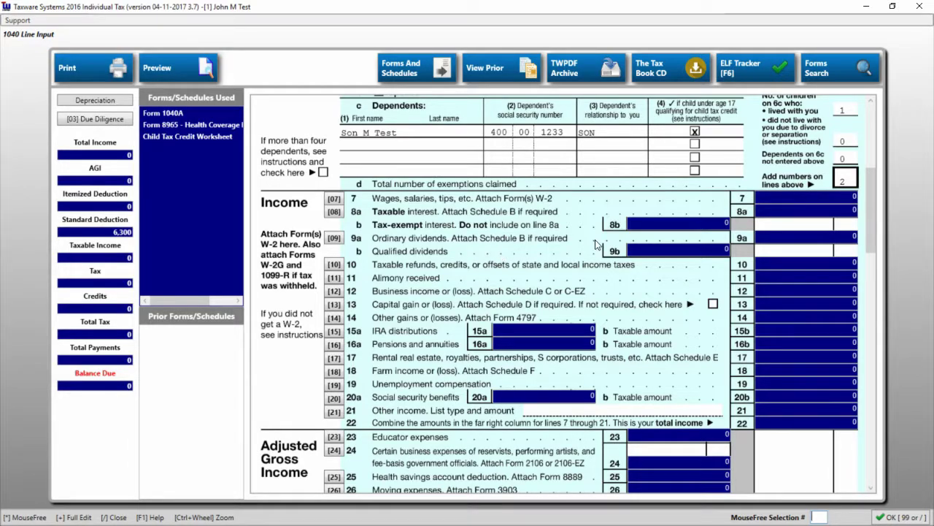
Preview the tax return as a PDF, look through its pages and close the preview
scroll(595, 244, "down", 5)
scroll(586, 241, "down", 15)
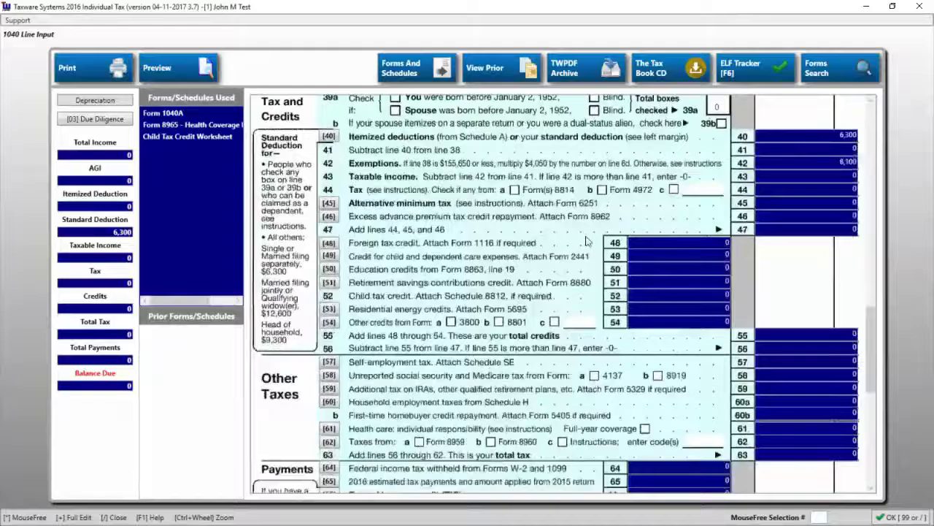
scroll(586, 240, "down", 3)
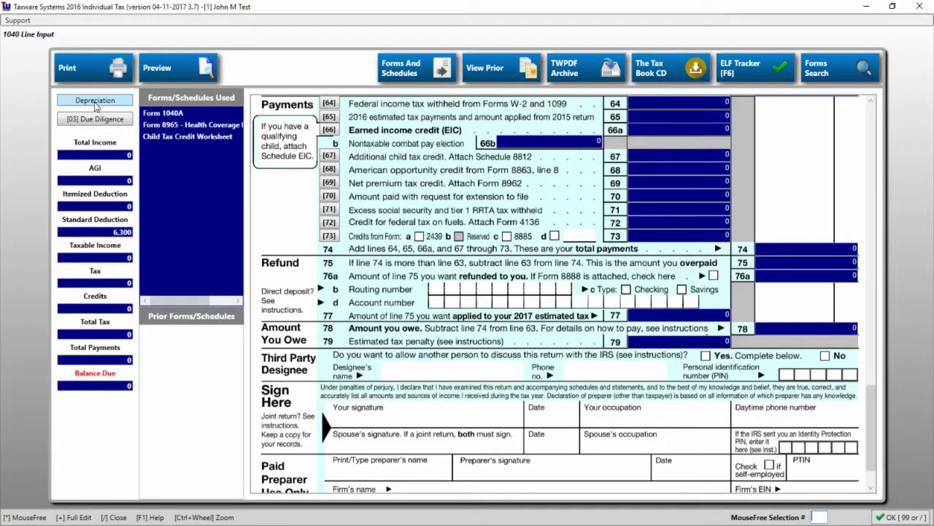
left_click(173, 71)
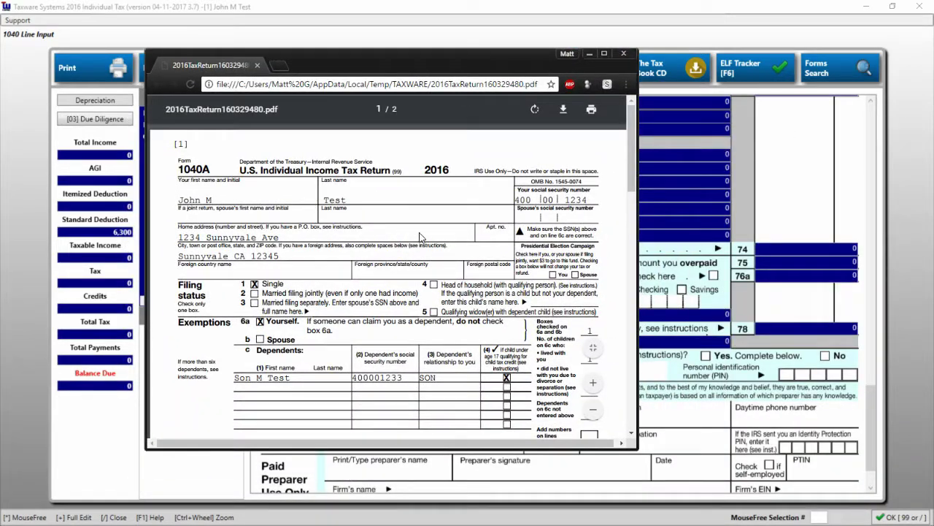
scroll(422, 235, "down", 5)
scroll(421, 232, "up", 5)
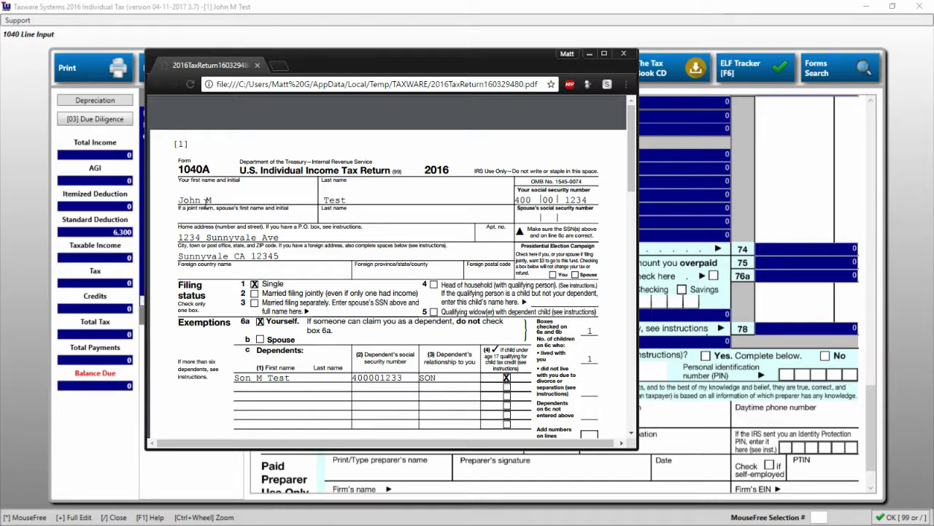
left_click(624, 54)
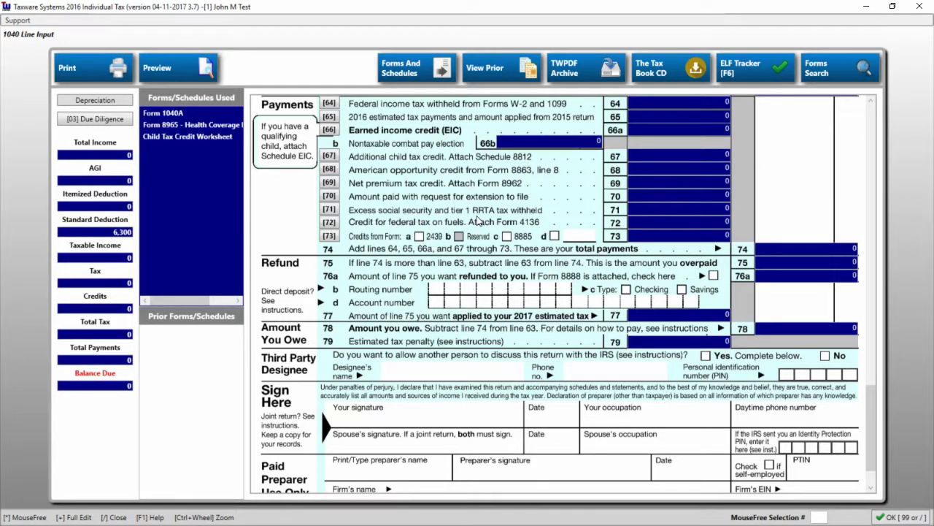
Show the Live Preview of the return and move its window aside so the Form 1040 line numbers stay accessible
key("ctrl+l")
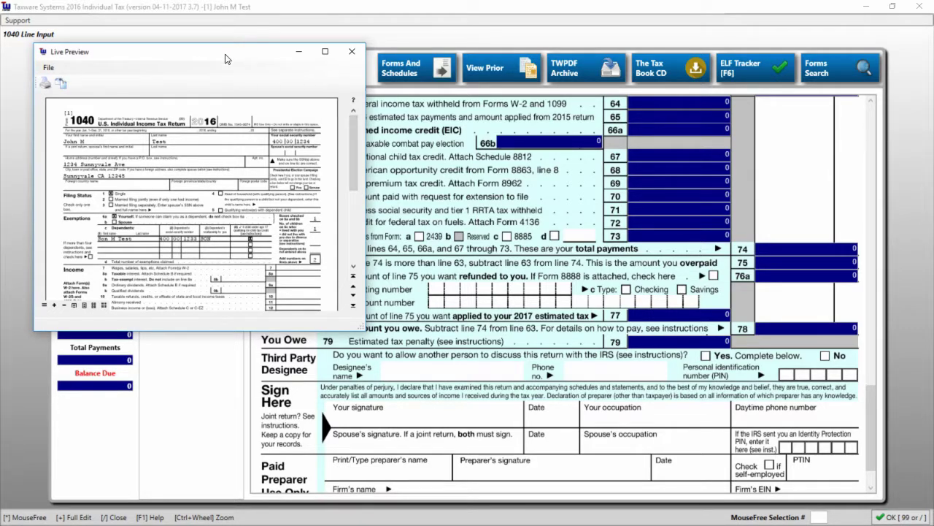
left_click_drag(226, 58, 239, 84)
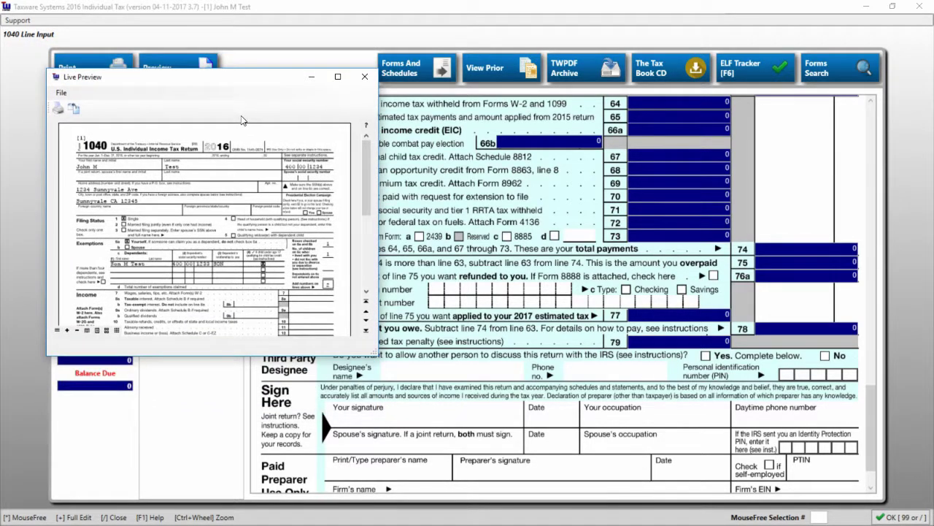
scroll(527, 230, "up", 15)
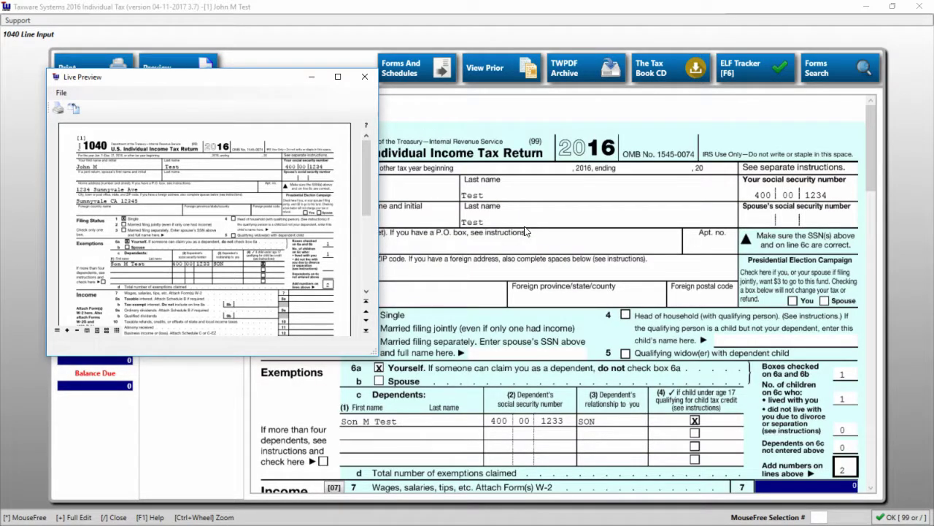
scroll(527, 230, "down", 10)
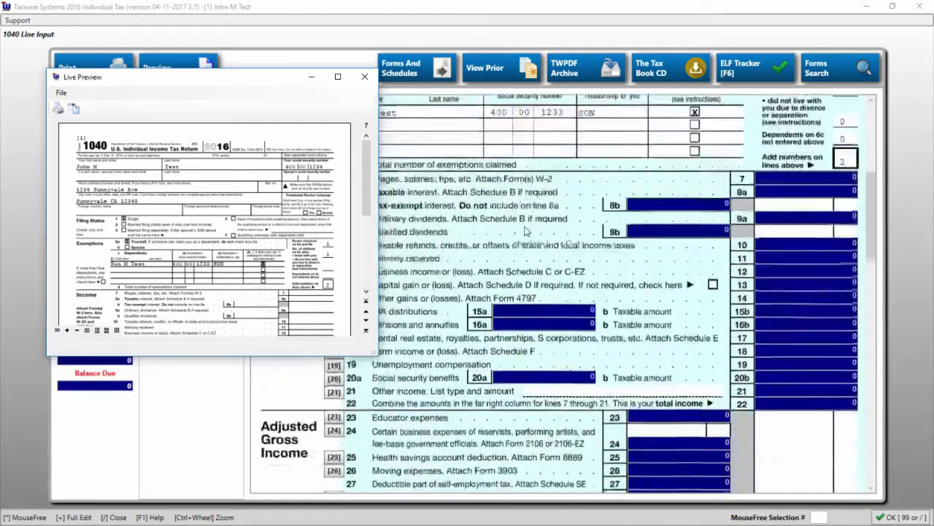
scroll(520, 223, "down", 2)
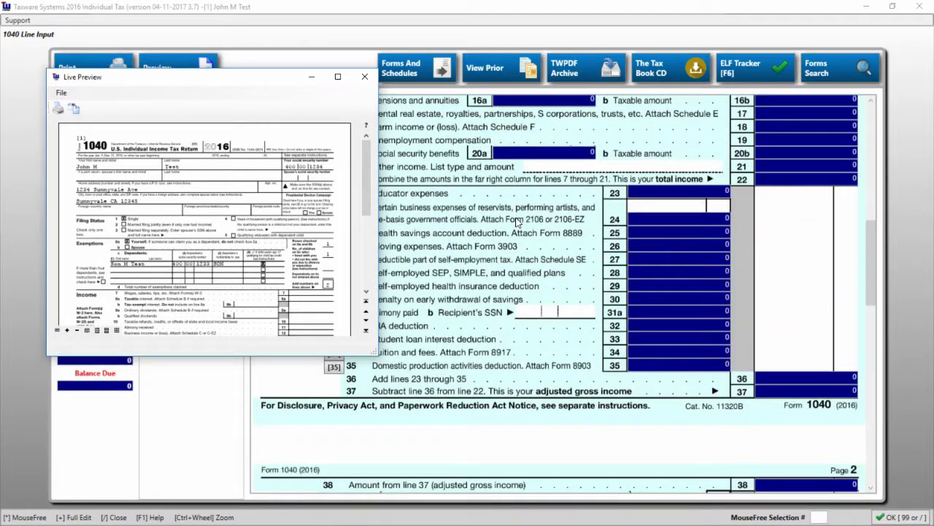
left_click_drag(262, 77, 201, 77)
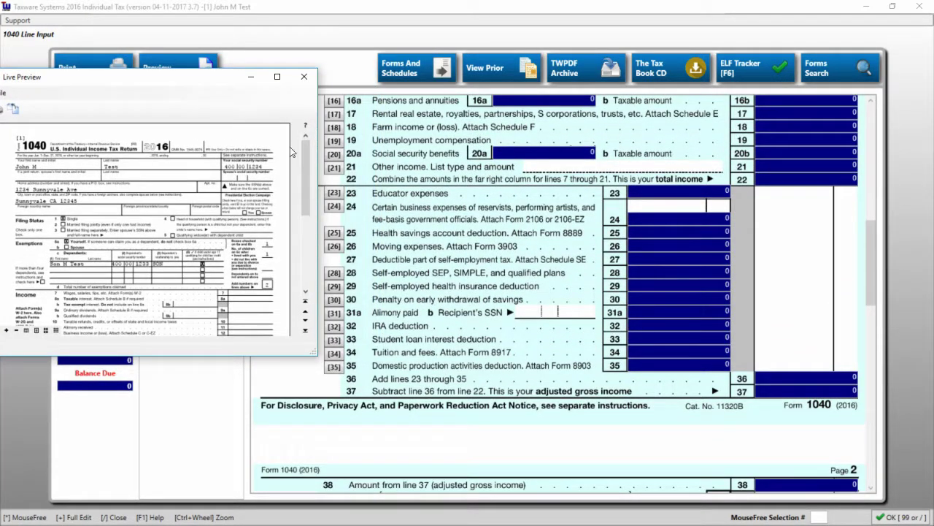
Add a line 21 other income item described as TEST with a taxpayer amount of 1000, and check it in the Live Preview
left_click(334, 168)
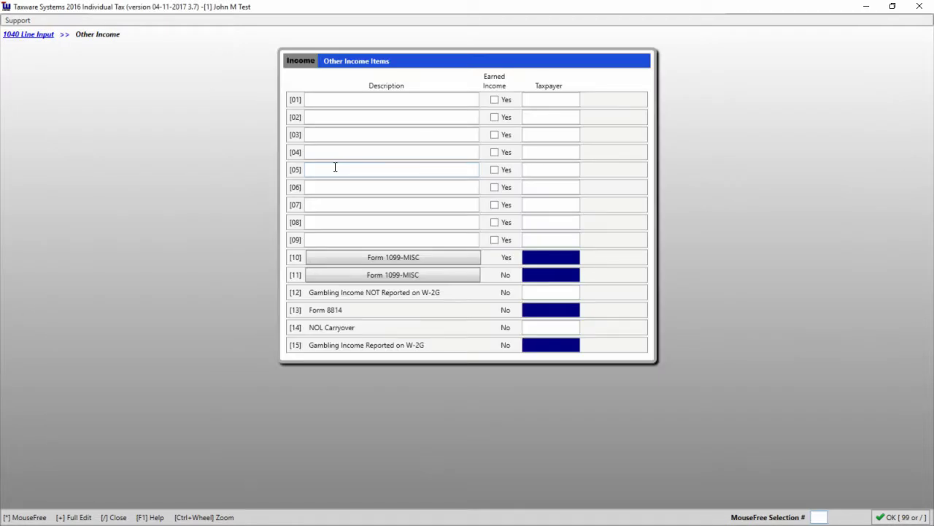
left_click(386, 104)
type("TEST")
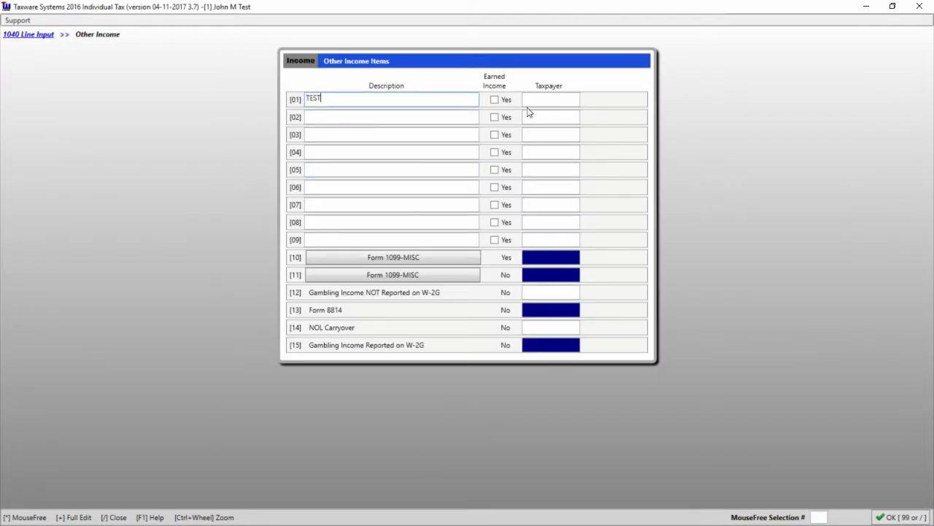
left_click(541, 100)
type("1000")
left_click(907, 514)
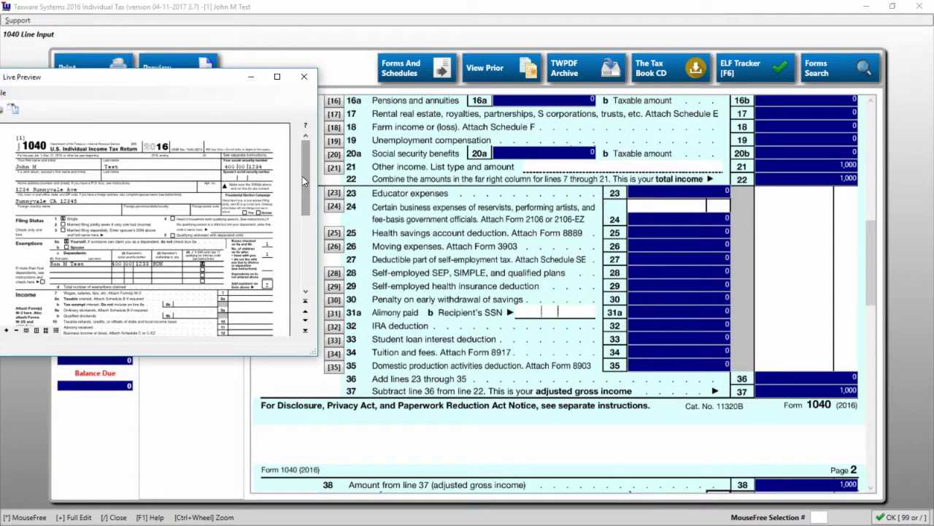
left_click_drag(303, 176, 302, 226)
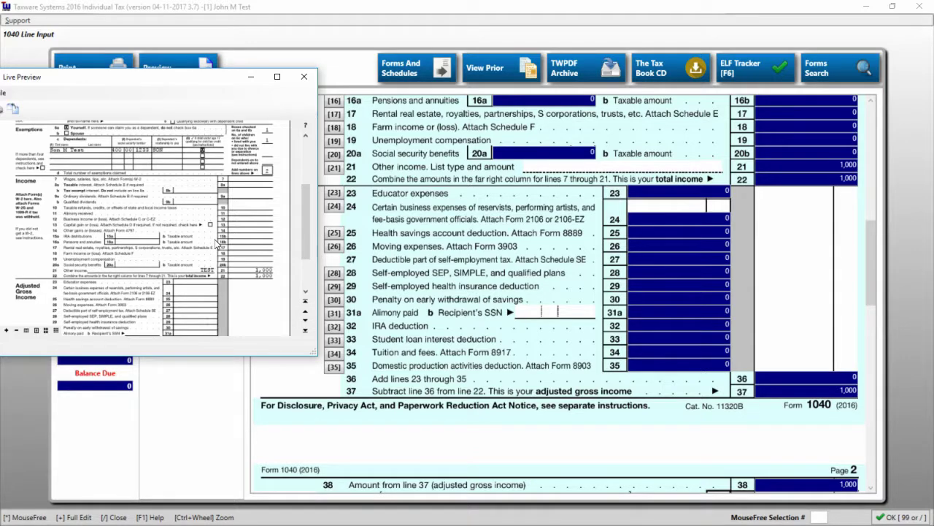
left_click(542, 126)
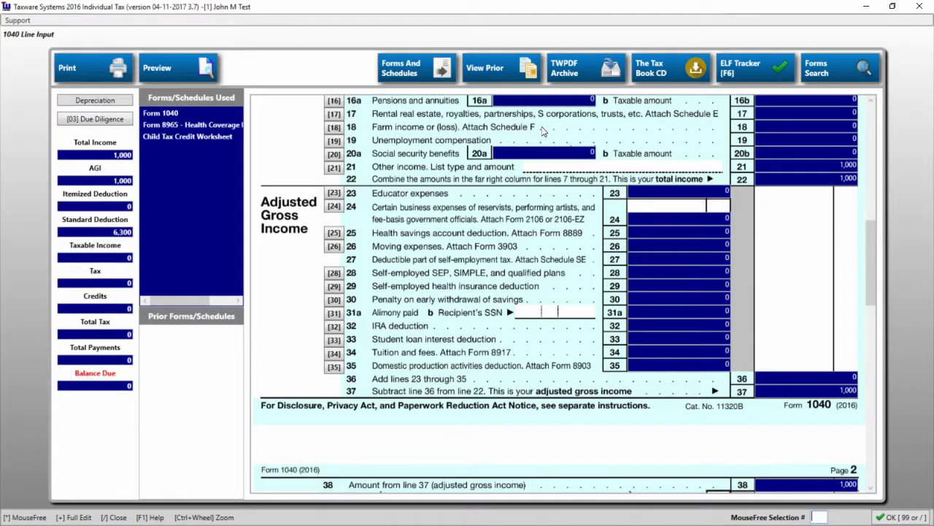
Search the forms for 4562, view the Form 4562 depreciation screen and return to the 1040 line input
left_click(835, 70)
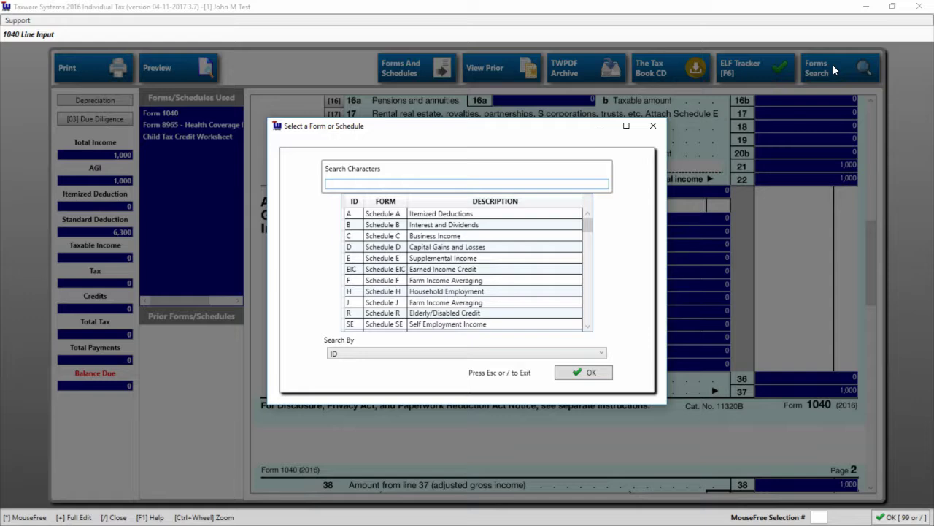
type("4562")
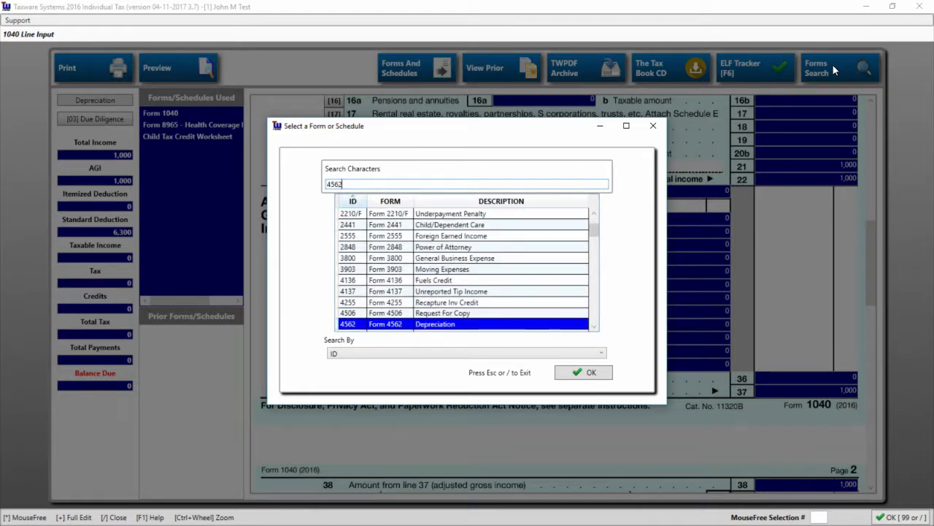
double_click(530, 324)
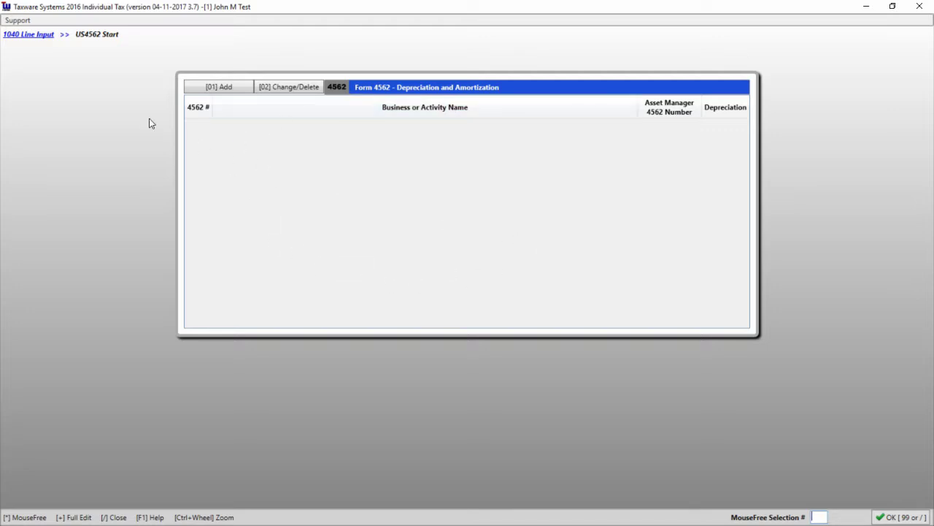
left_click(33, 37)
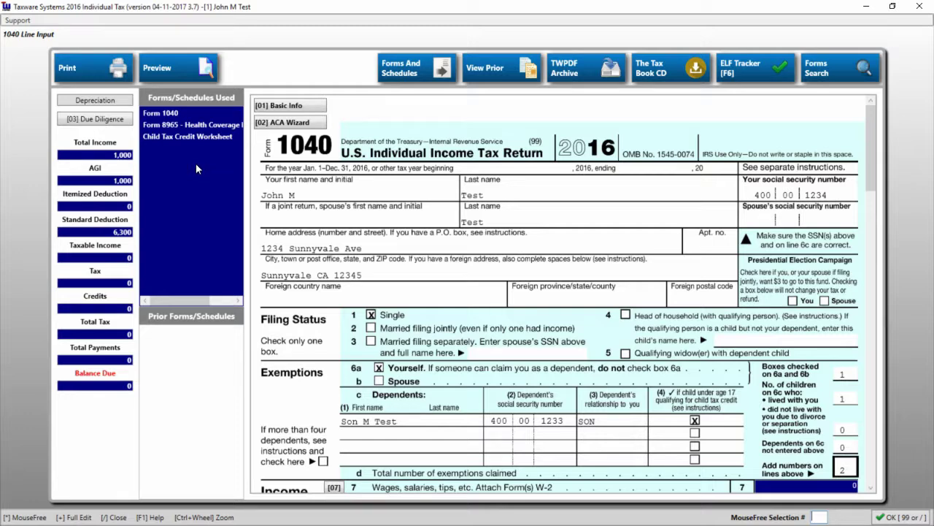
View Form 8965 Health Coverage Exemptions from the forms used in the return, and go back to the 1040 line input
double_click(188, 128)
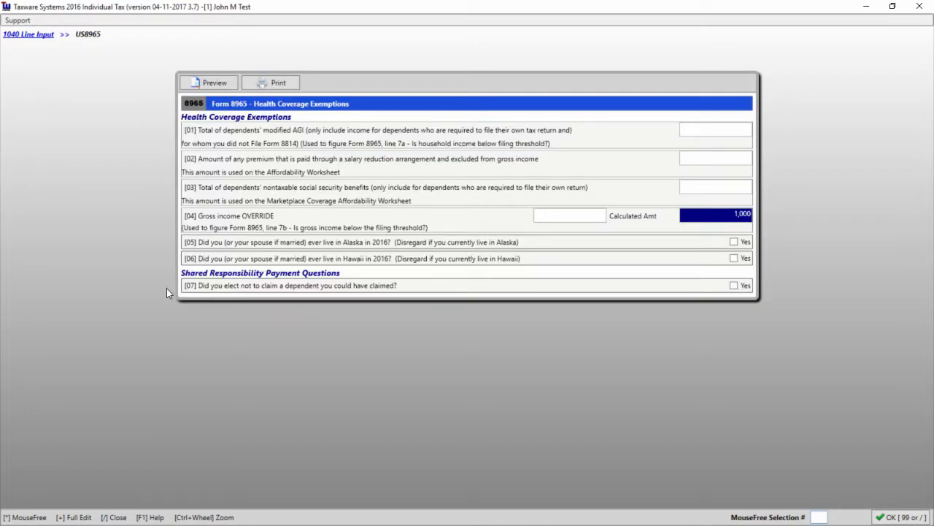
left_click(29, 35)
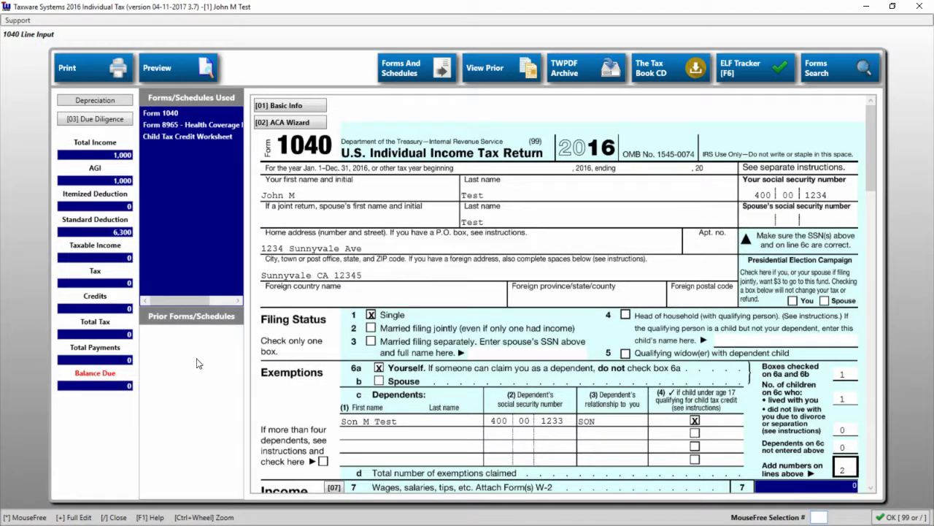